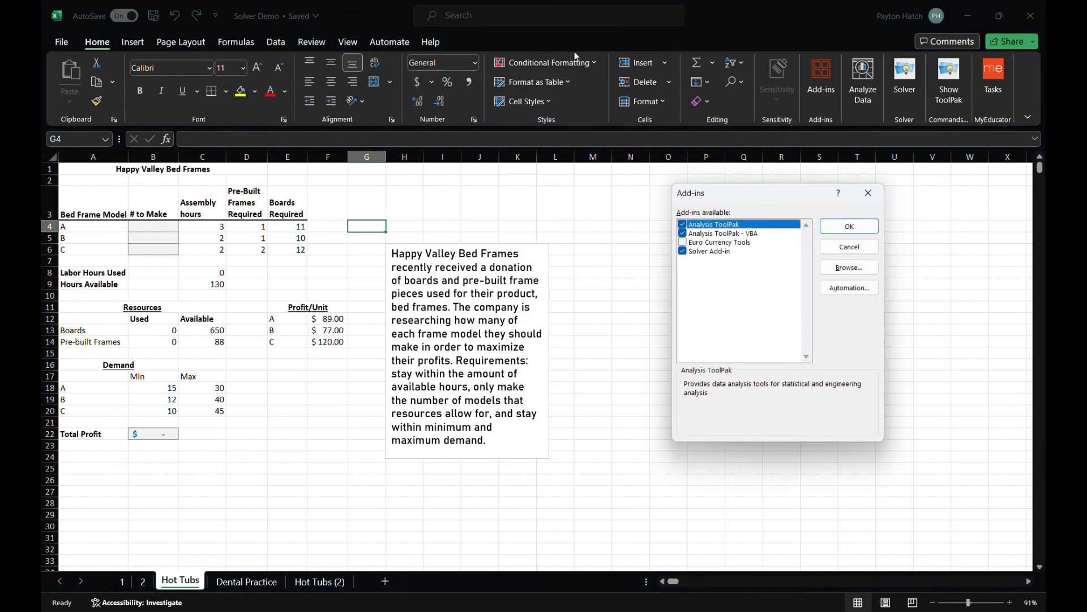
- Enable the Solver Add-in in the list of available add-ins and confirm the selection
left_click(683, 252)
left_click(683, 252)
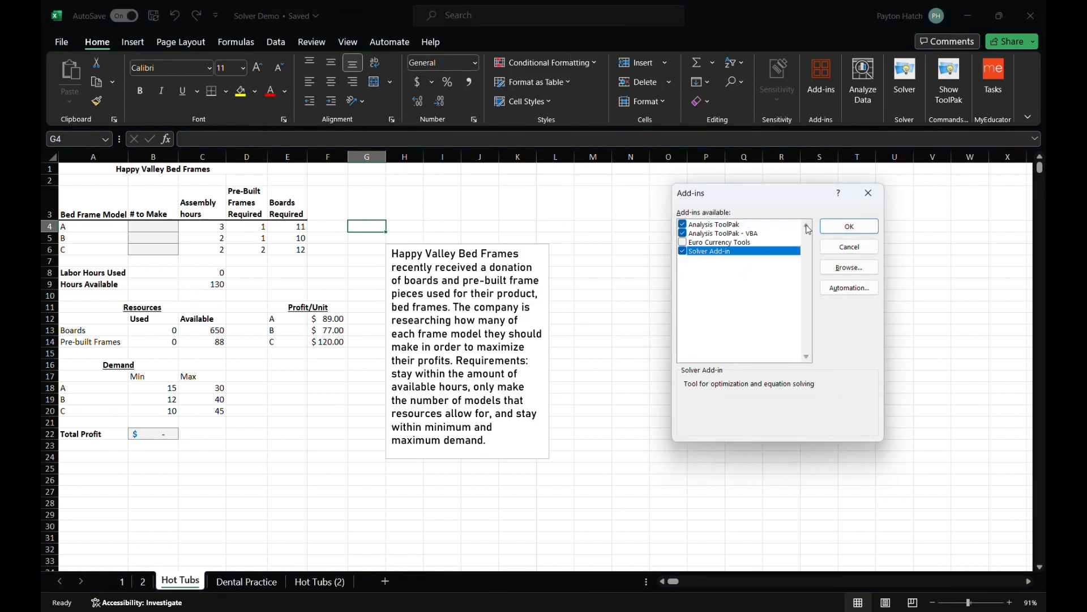
left_click(850, 226)
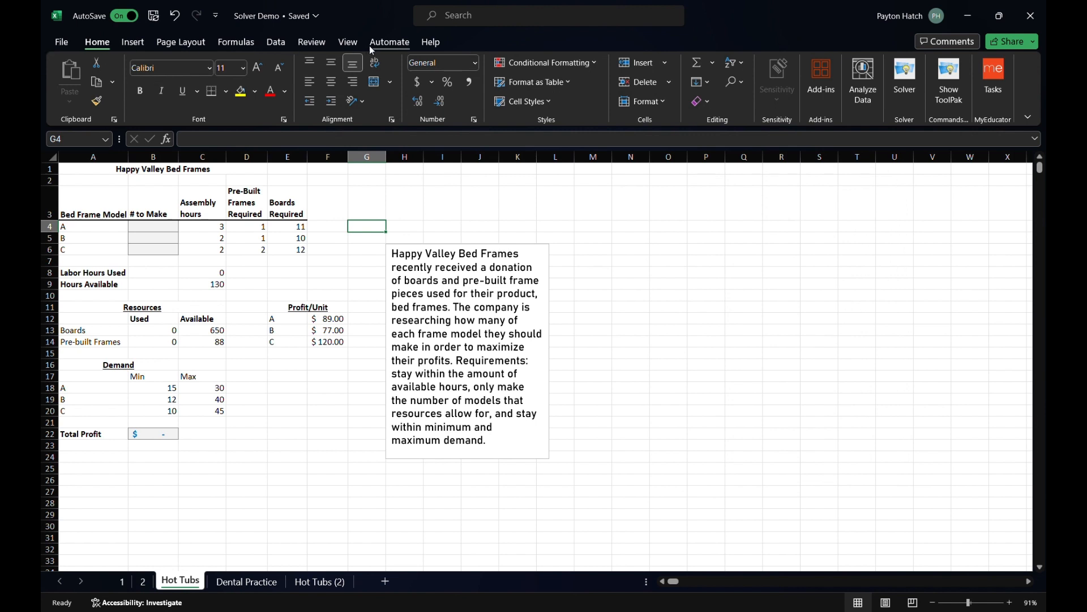
- Run Solver on the existing bed frame model and discard the solution
left_click(276, 42)
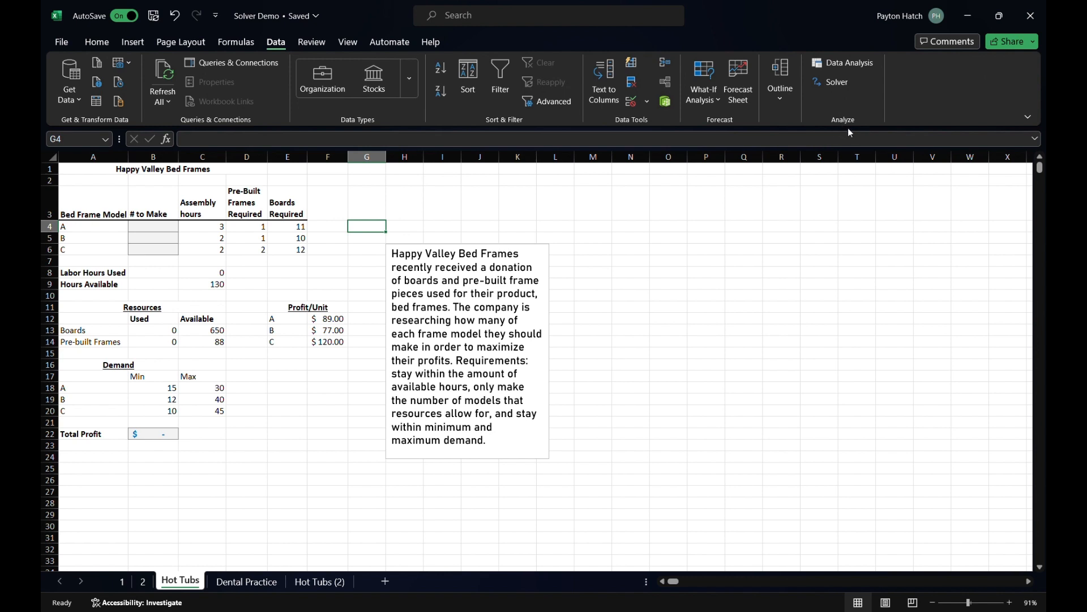
left_click(828, 83)
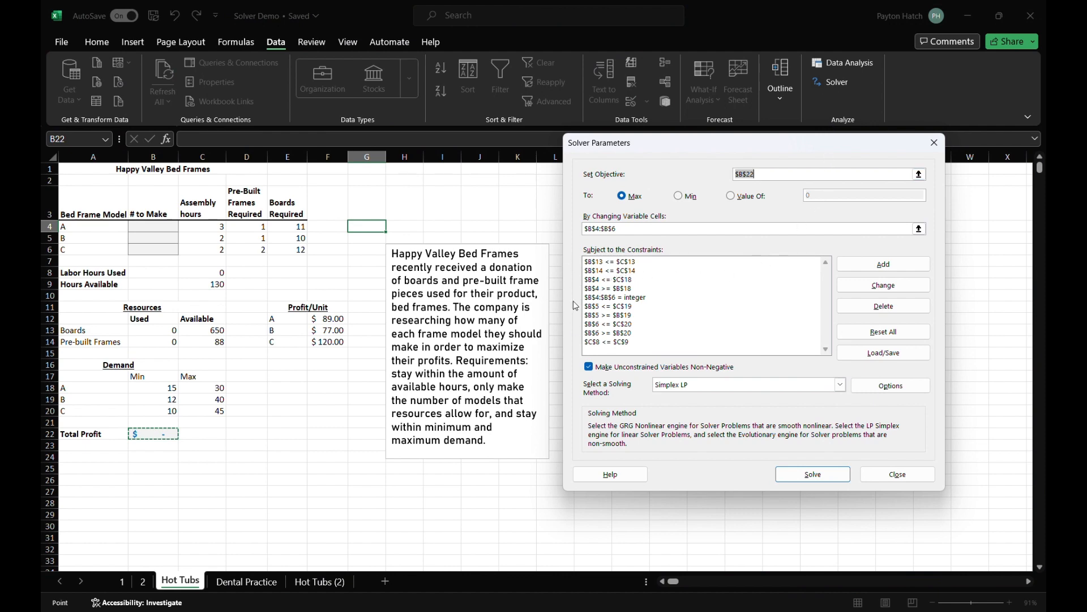
key("Return")
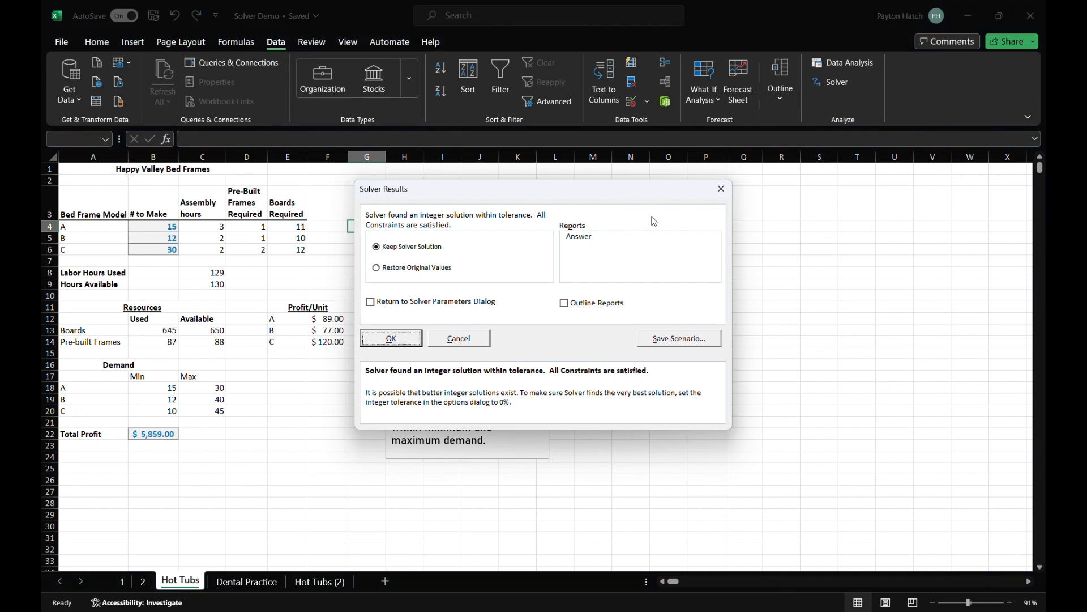
left_click(484, 340)
left_click(825, 84)
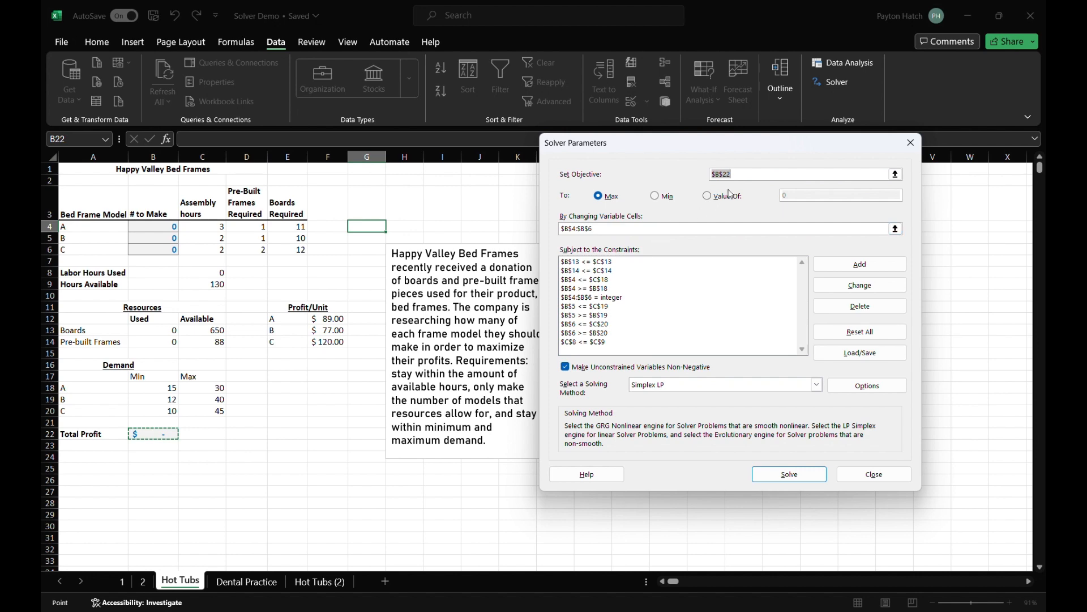
left_click_drag(765, 143, 831, 162)
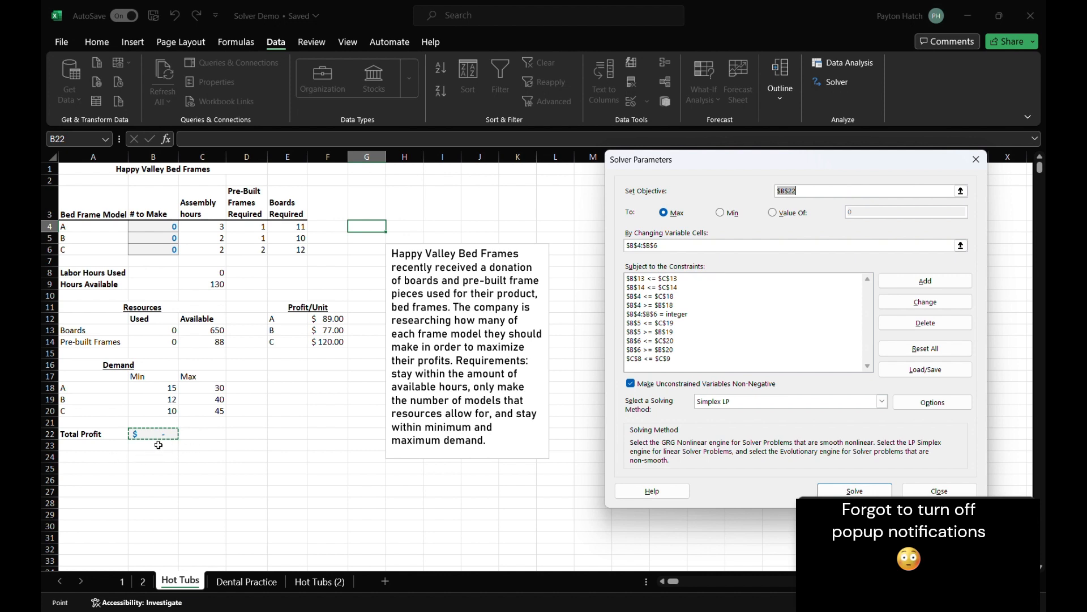
left_click(474, 21)
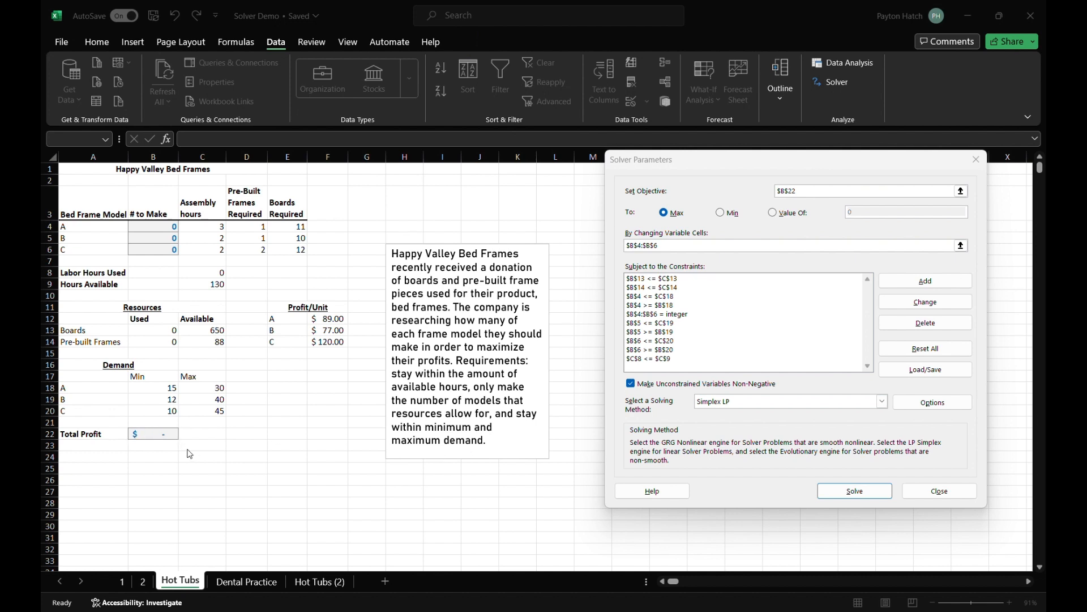
left_click(957, 492)
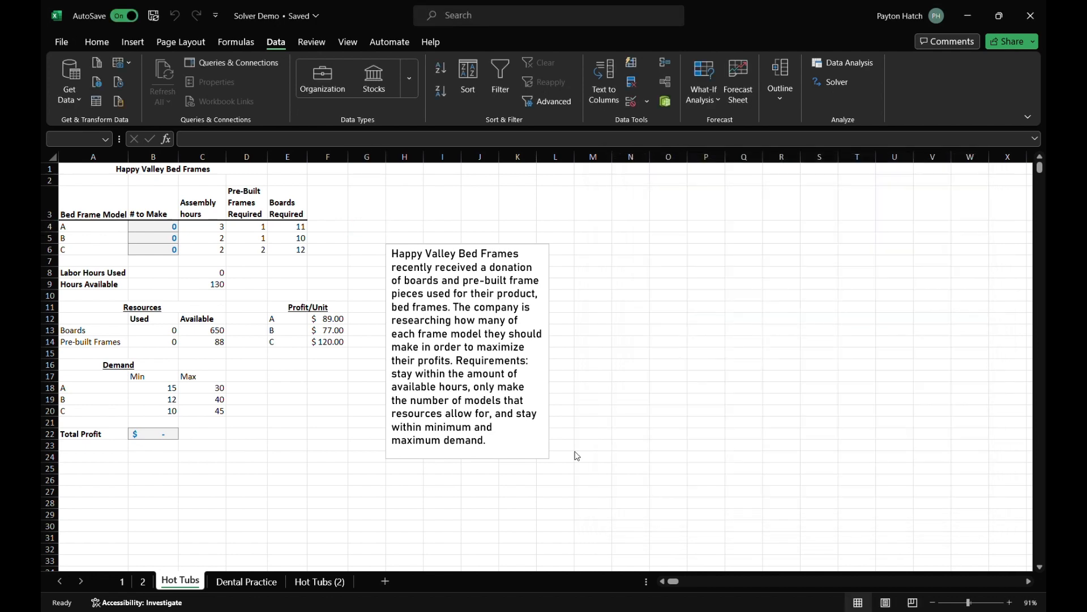
- Set the Solver objective to the Total Profit cell B22 and have it maximized
left_click(834, 79)
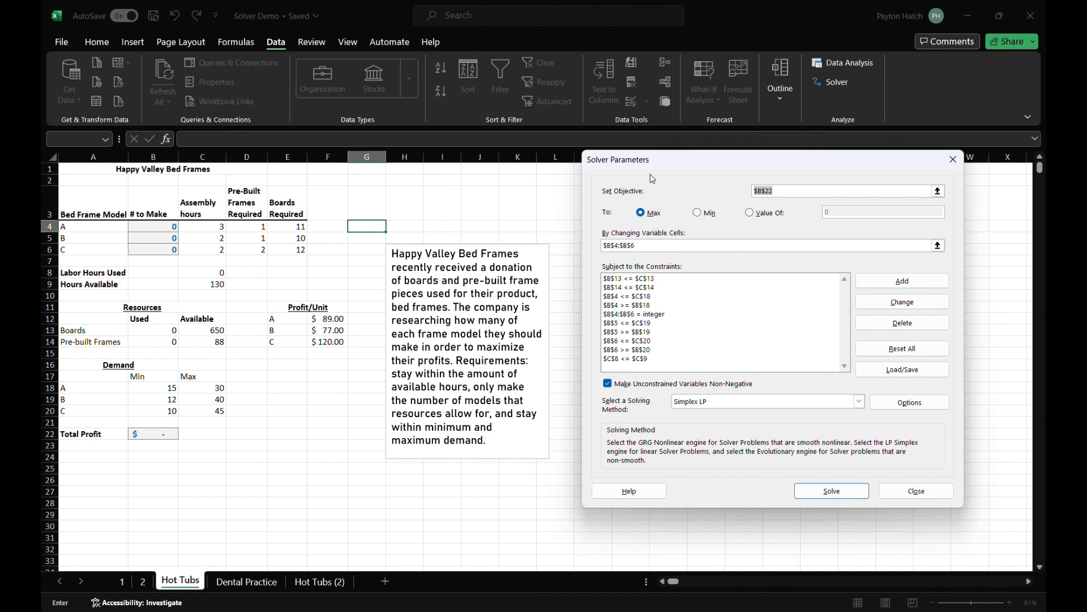
key("BackSpace")
left_click(175, 434)
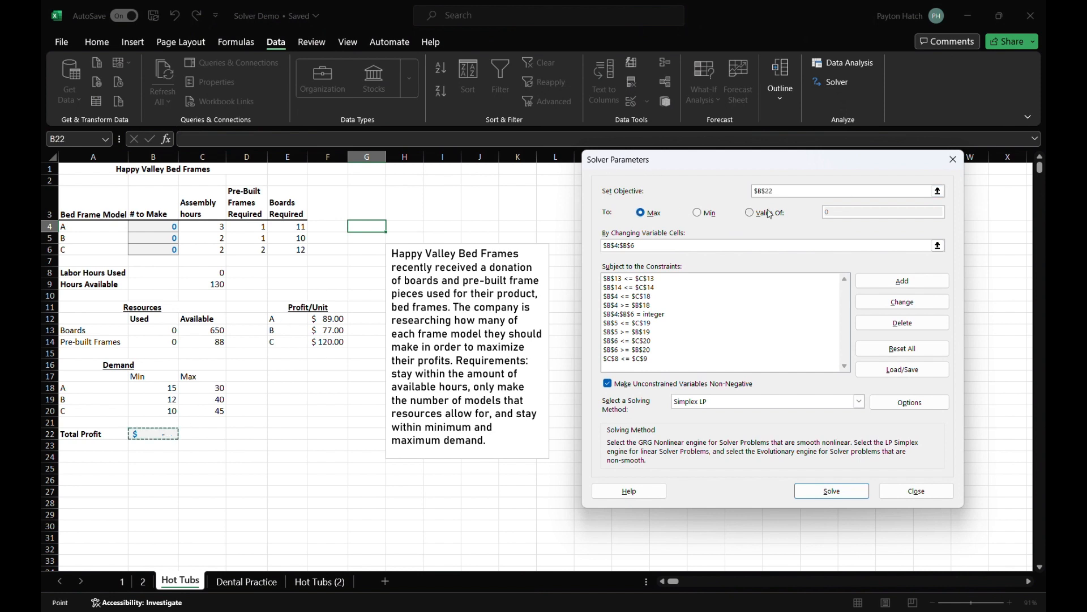
left_click(646, 215)
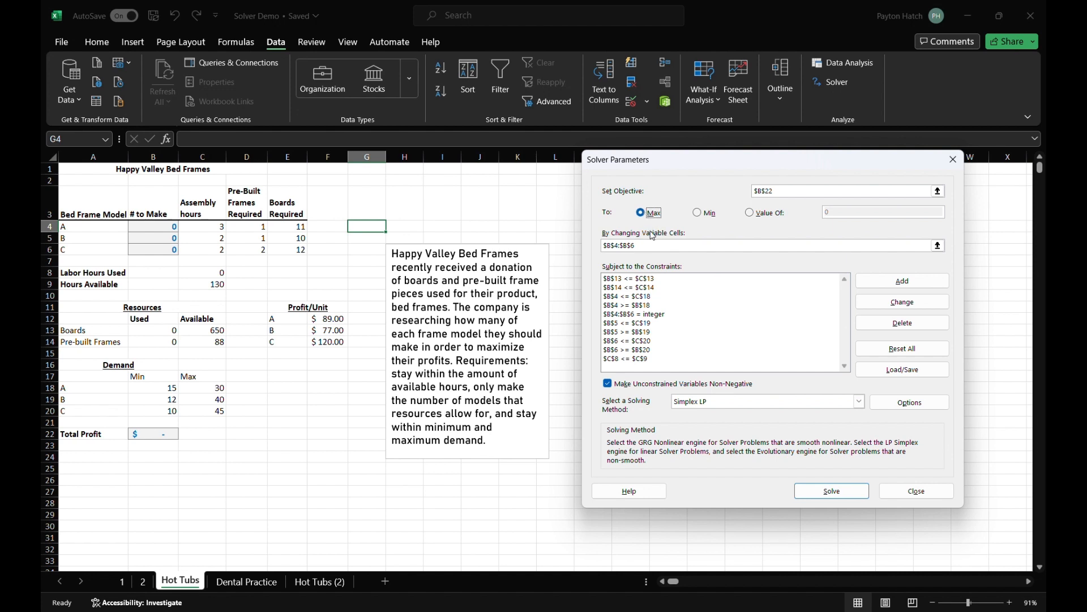
- Set Solver's changing variable cells to the # to Make range B4:B6
left_click(655, 247)
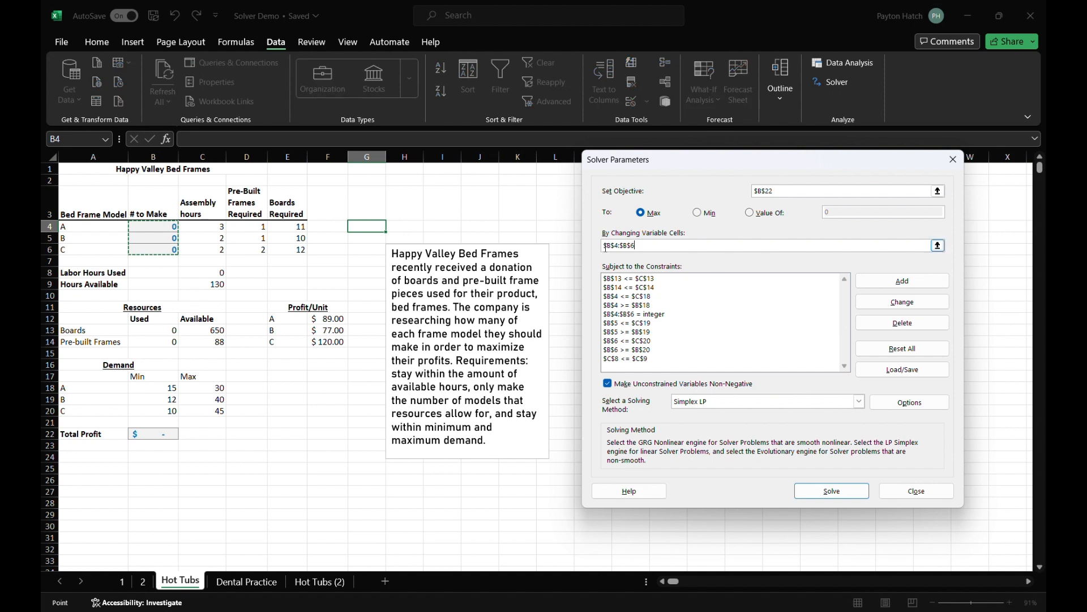
left_click_drag(655, 244, 592, 248)
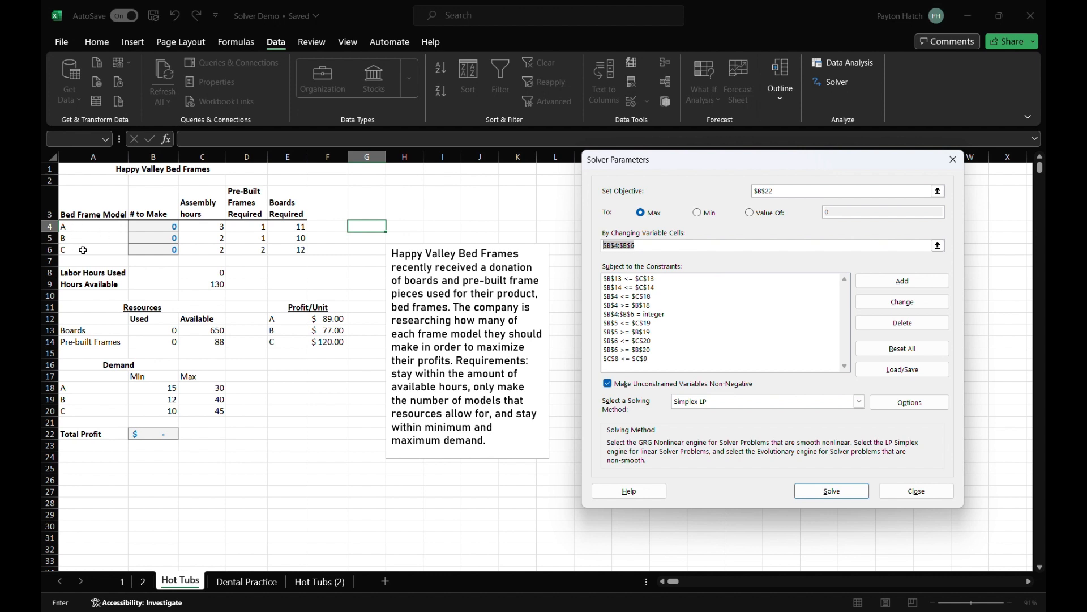
left_click(163, 225)
left_click_drag(163, 224, 164, 248)
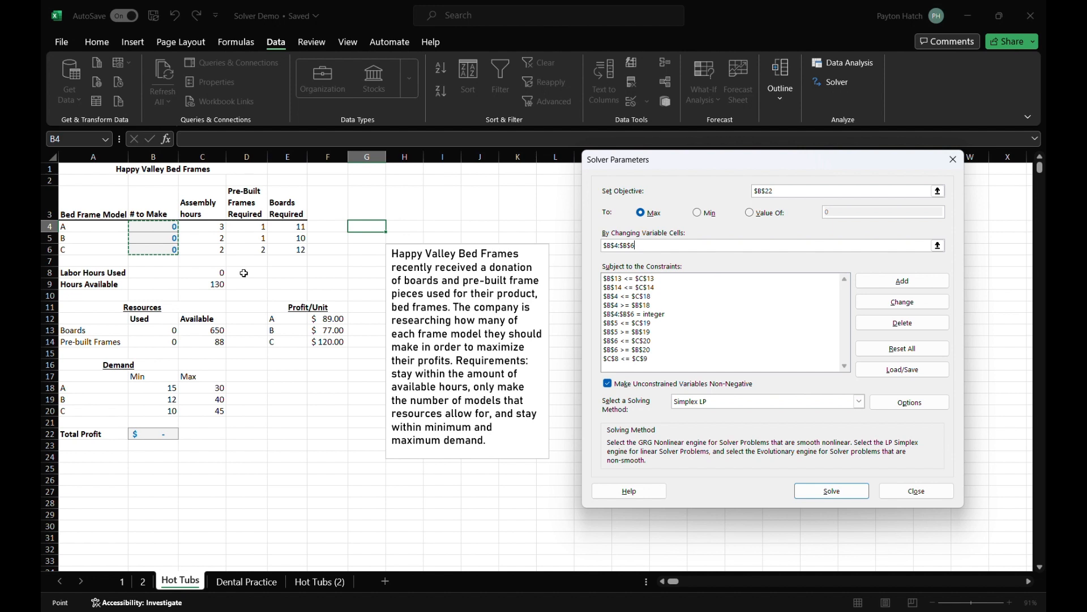
- Examine the formulas behind Labor Hours Used in C8 and boards used in B13
left_click(476, 16)
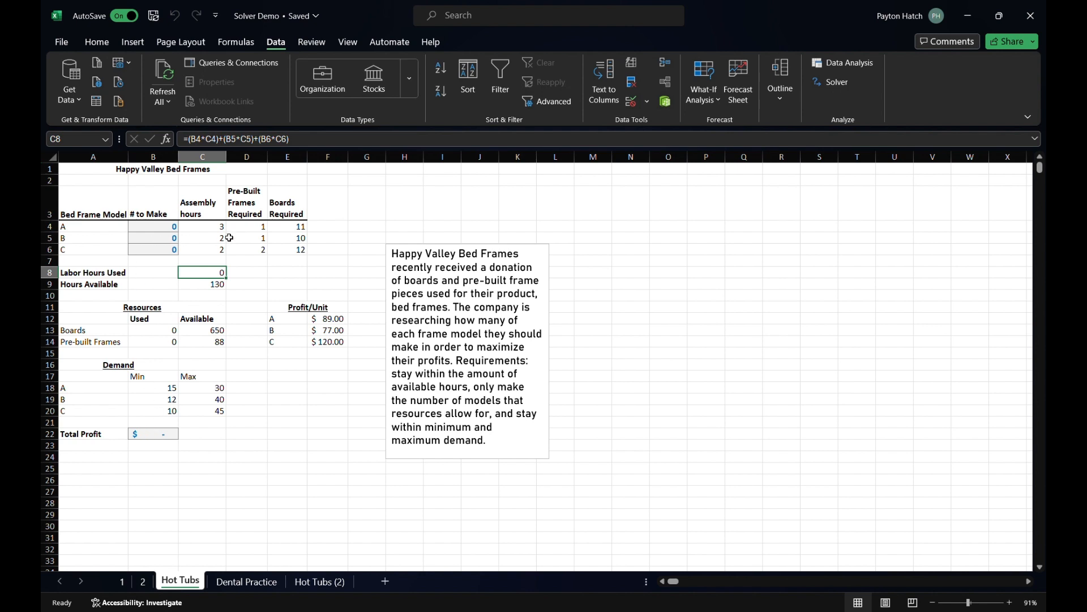
left_click(146, 330)
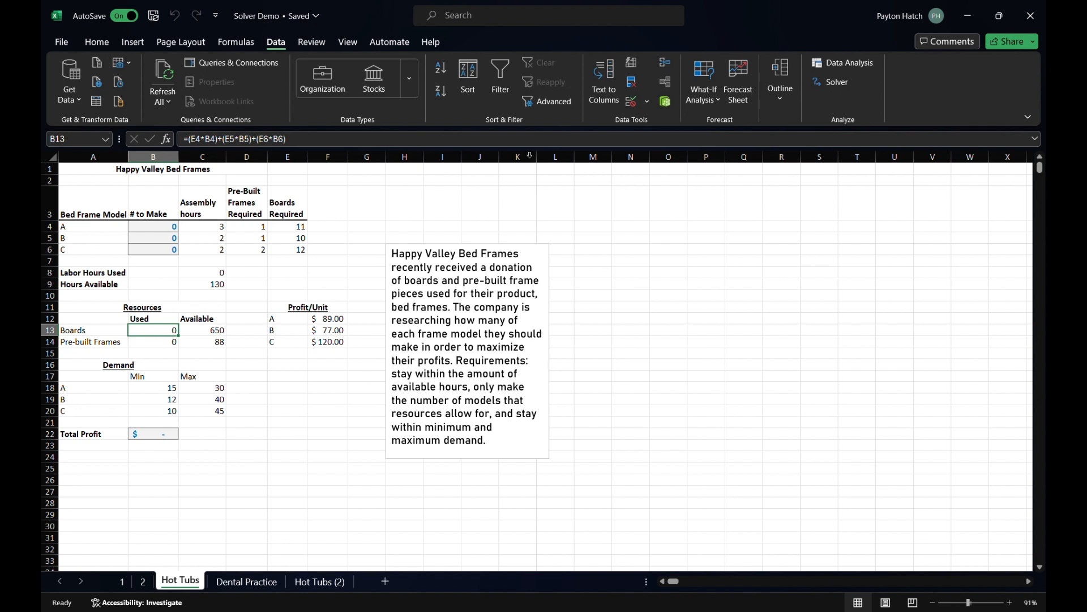
- Delete the boards constraint $B$13 <= $C$13 from the Solver model
left_click(823, 85)
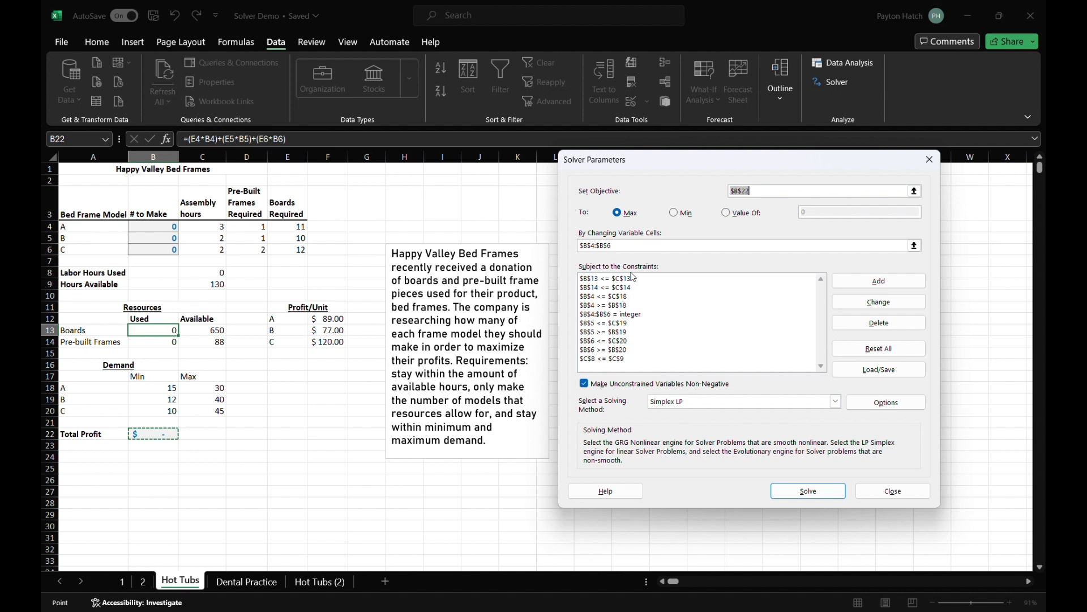
left_click(627, 279)
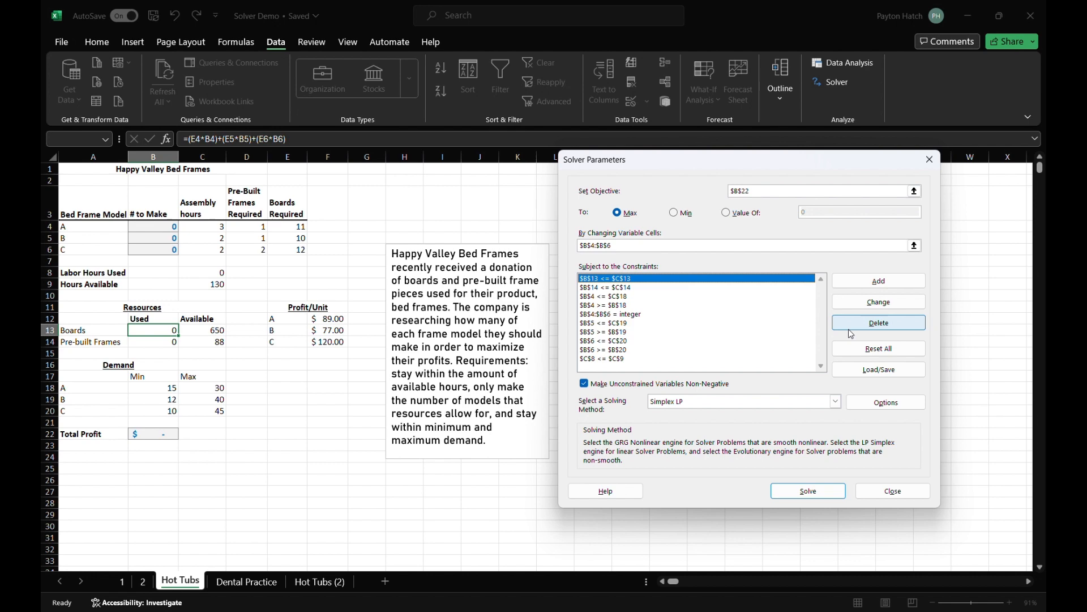
left_click(879, 323)
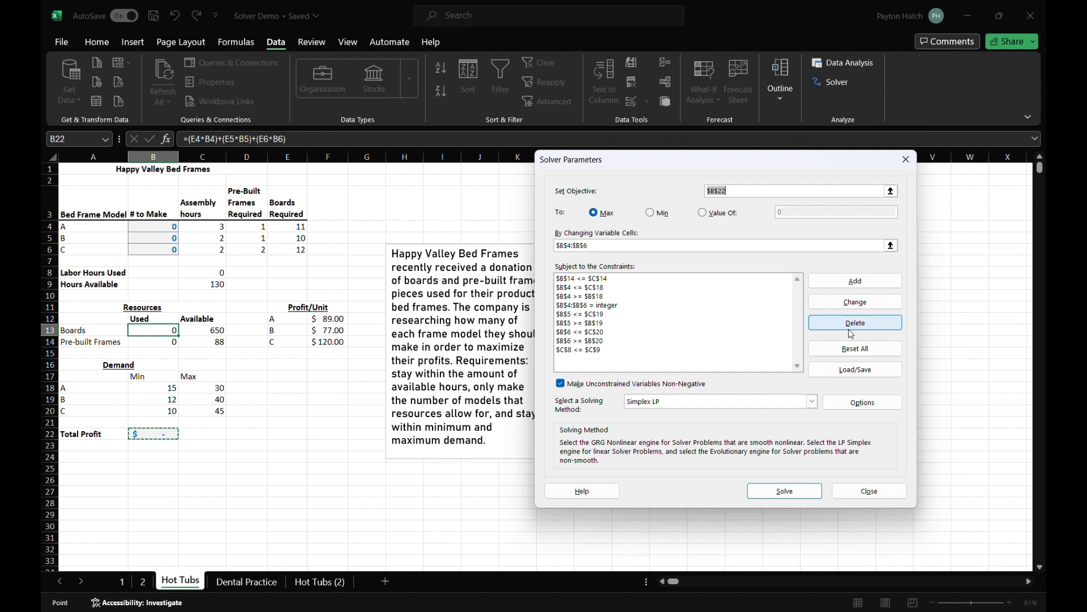
- Add a Solver constraint requiring boards used in B13 to be <= boards available in C13
left_click(850, 285)
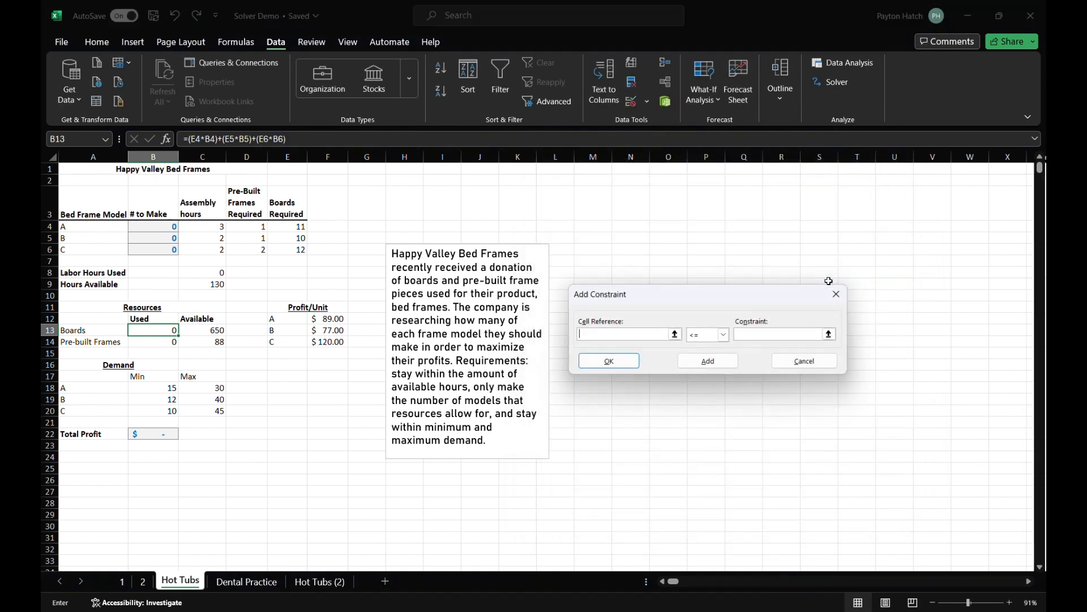
left_click(150, 332)
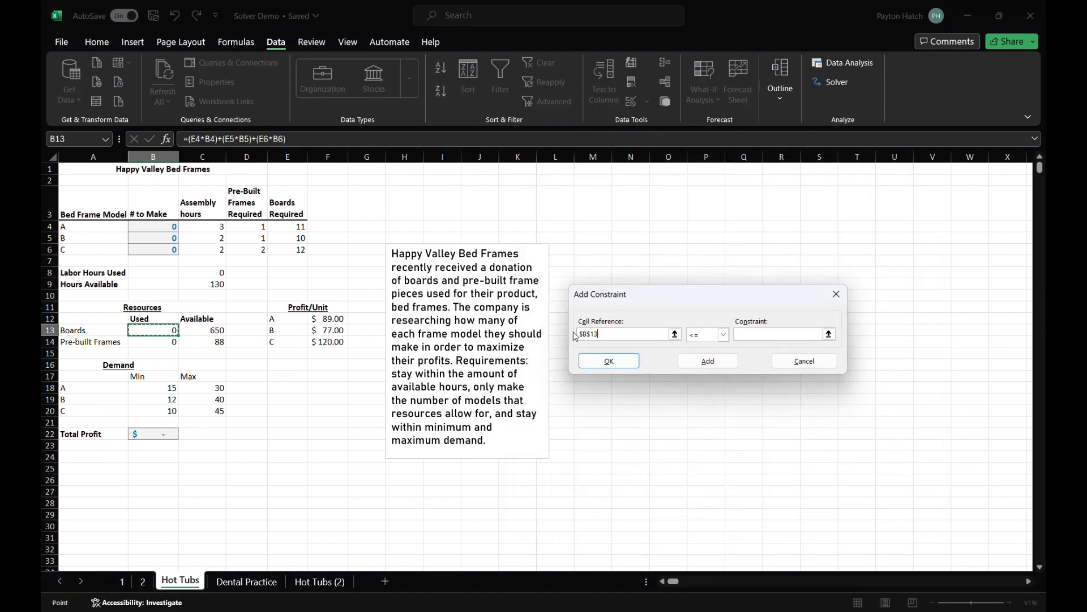
left_click(705, 334)
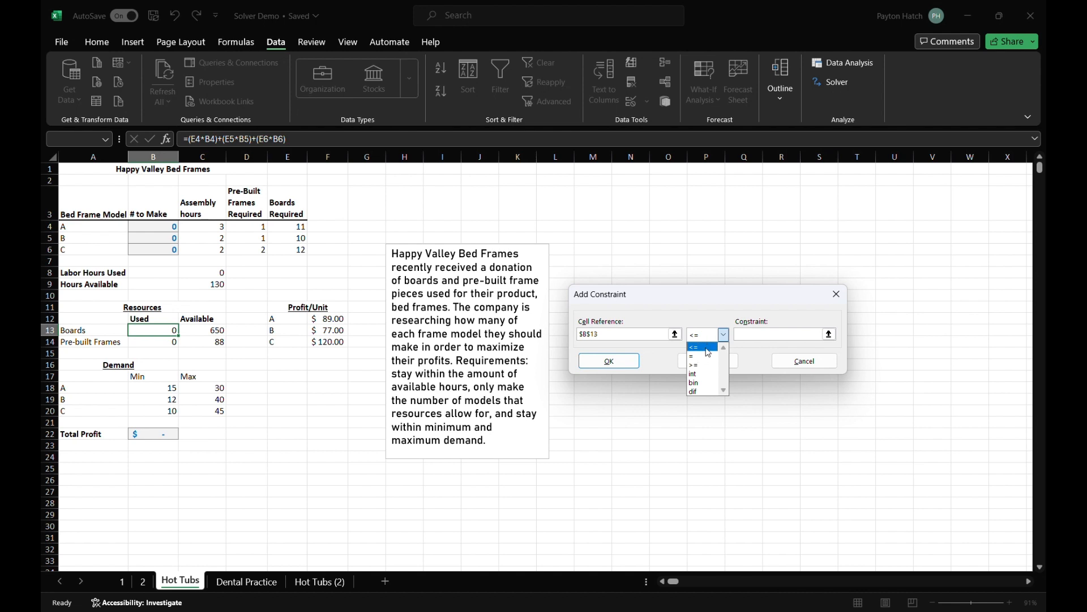
left_click(706, 347)
left_click(763, 339)
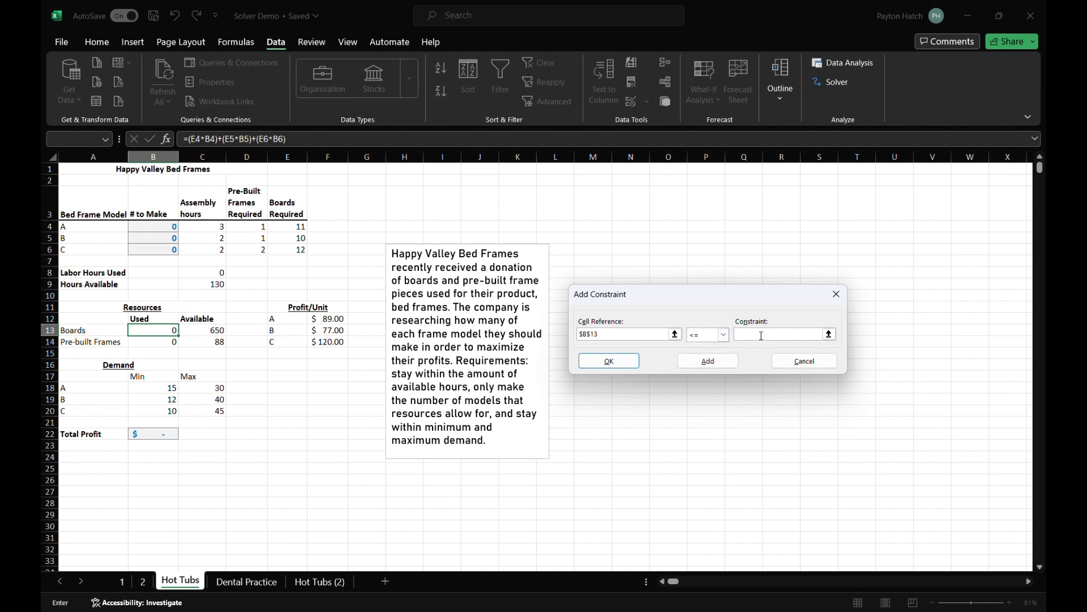
left_click(211, 331)
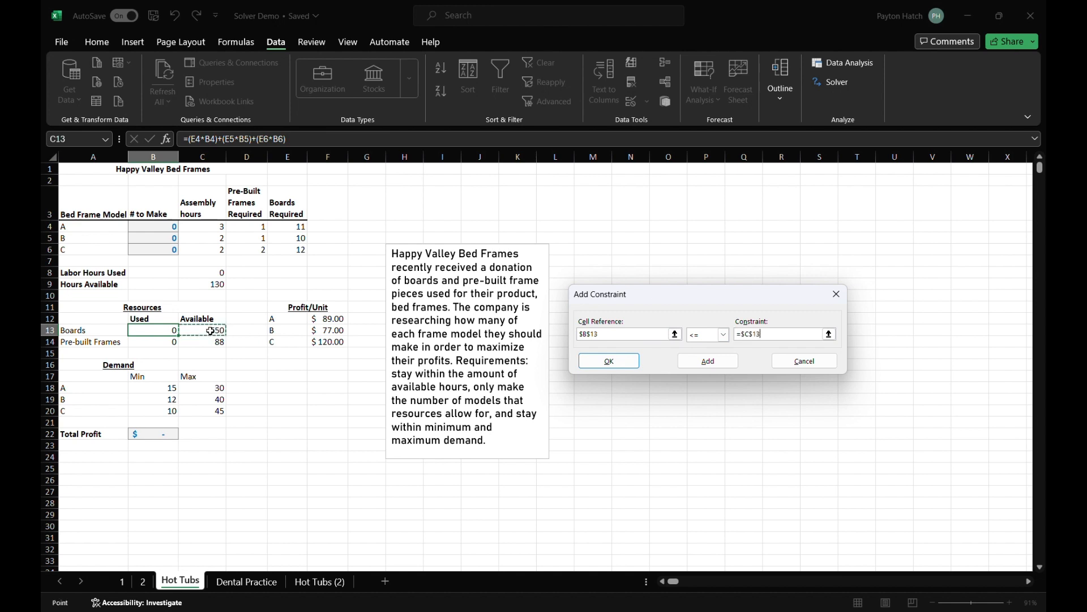
left_click(693, 365)
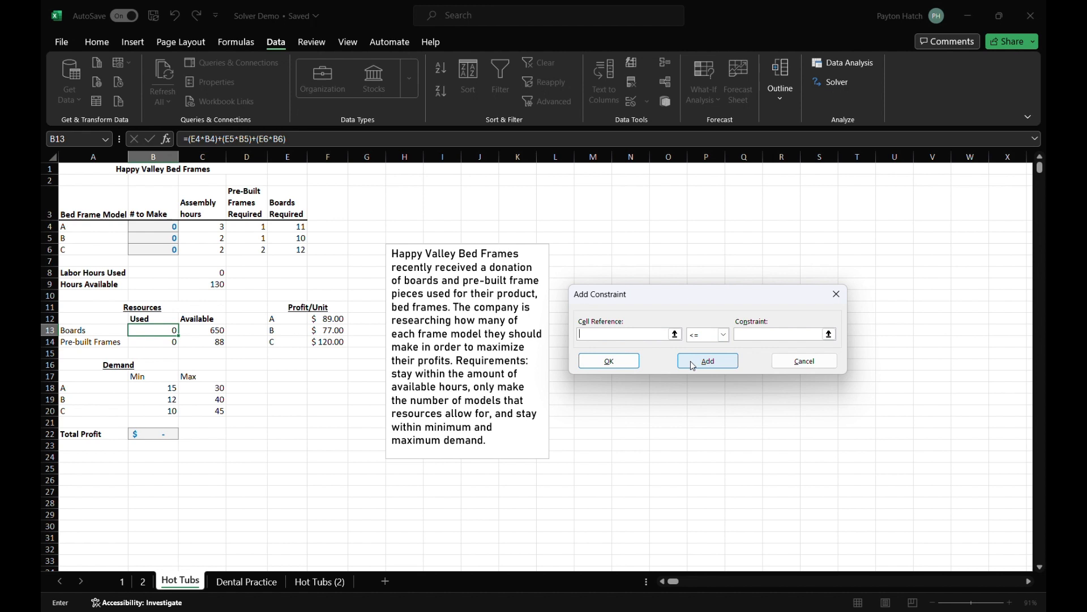
left_click(802, 361)
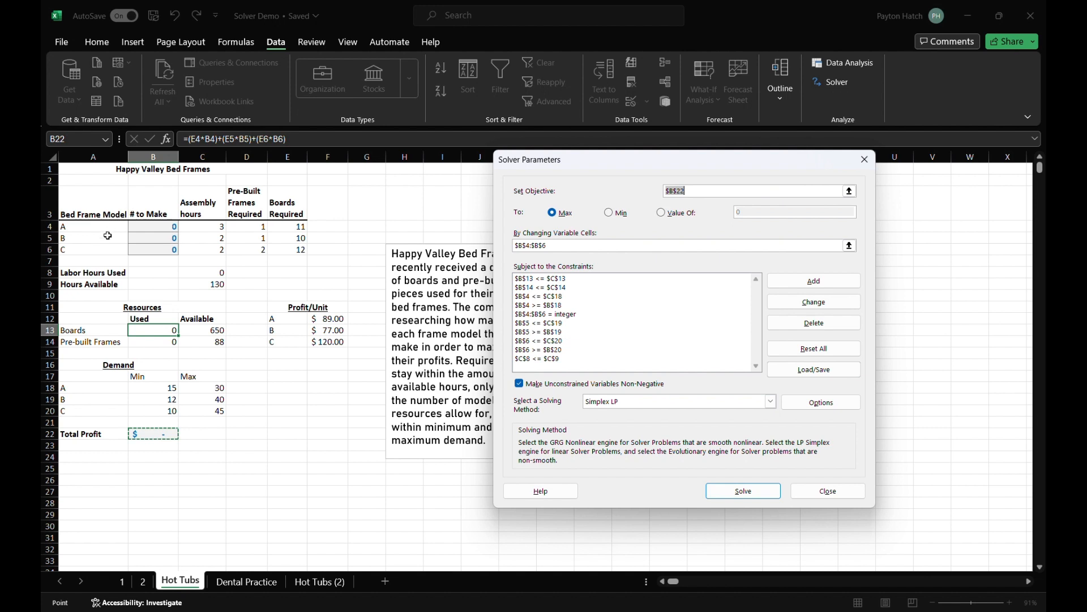
- Leave the Solver parameters and examine the Total Profit formula in B22
left_click(178, 260)
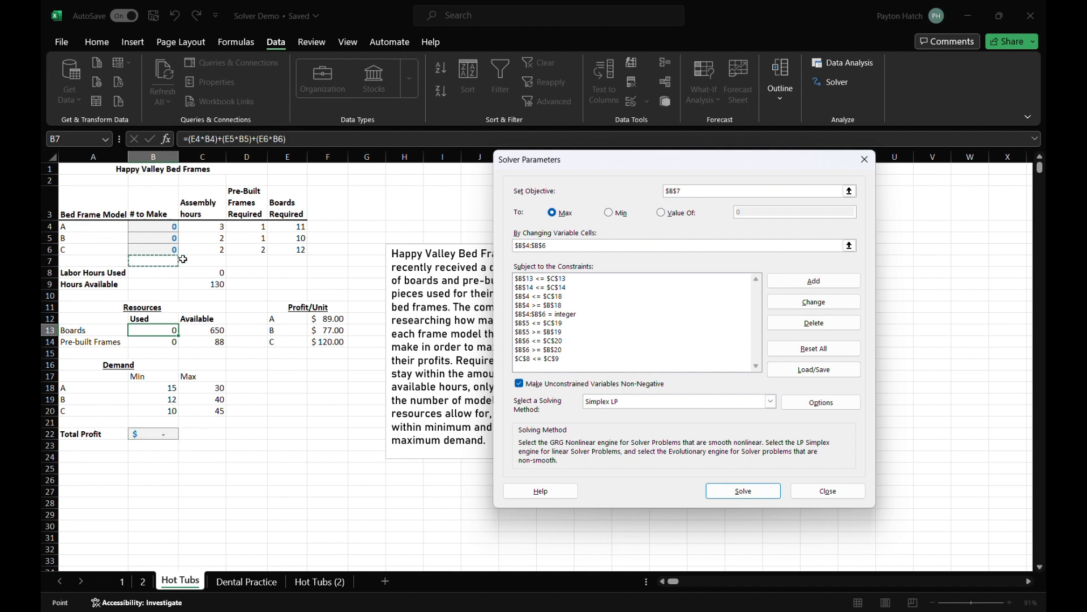
left_click(181, 260)
key("Escape")
left_click(162, 434)
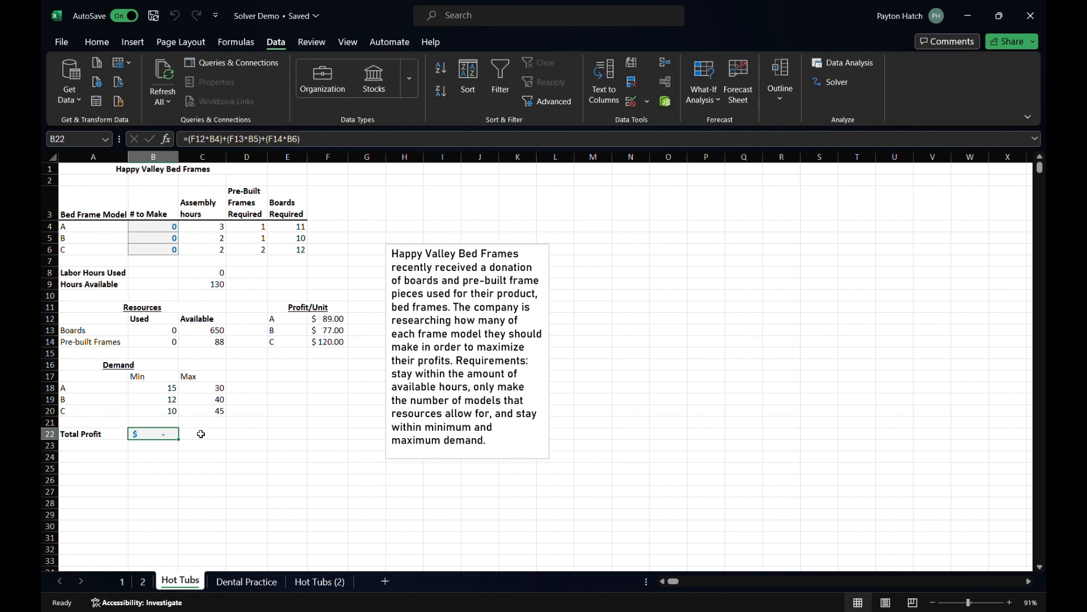
- Choose Simplex LP as the solving method in the Solver parameters
left_click(816, 85)
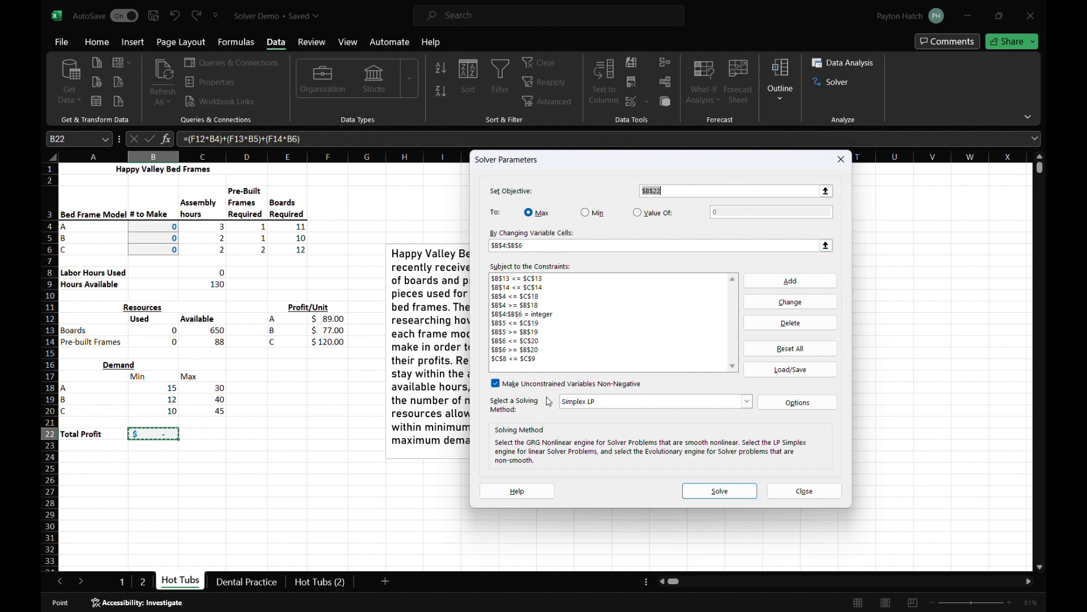
left_click(747, 401)
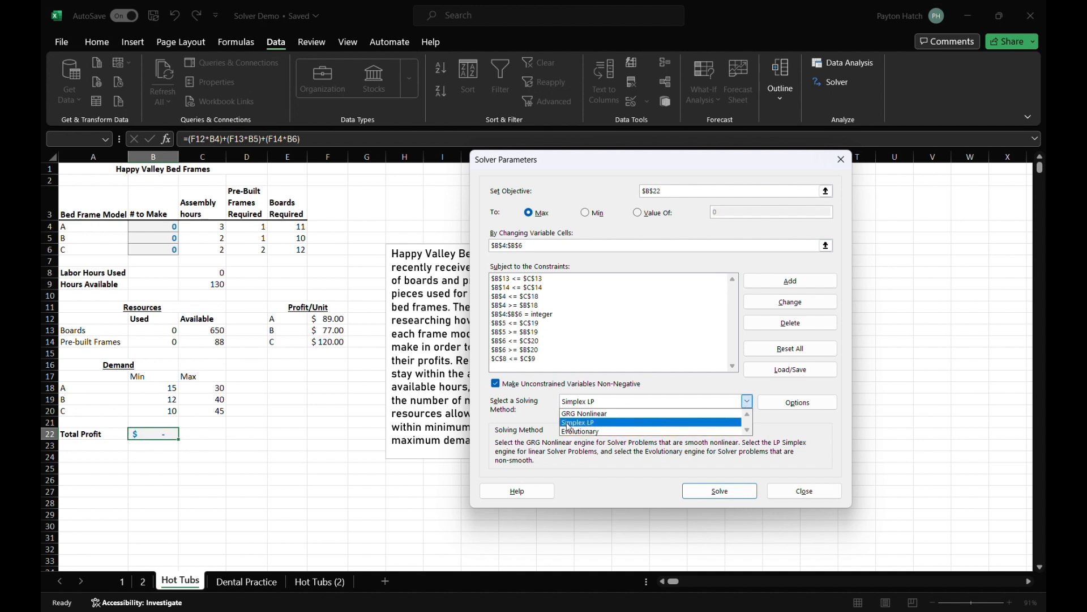
left_click(597, 425)
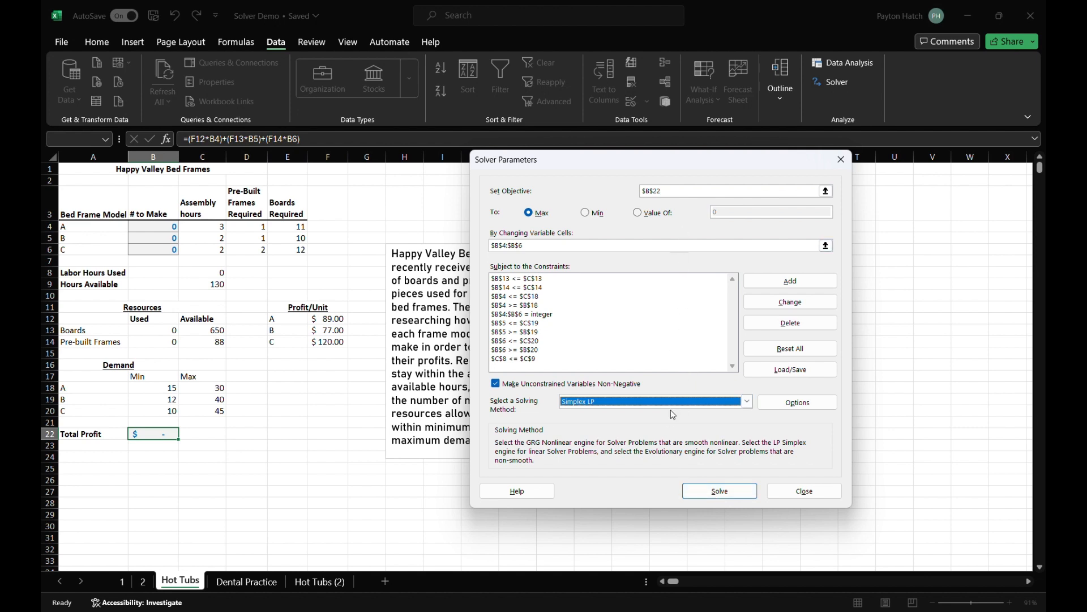
- Check the objective, variable cells and constraints, and solve the model, keeping the Solver solution
left_click(666, 190)
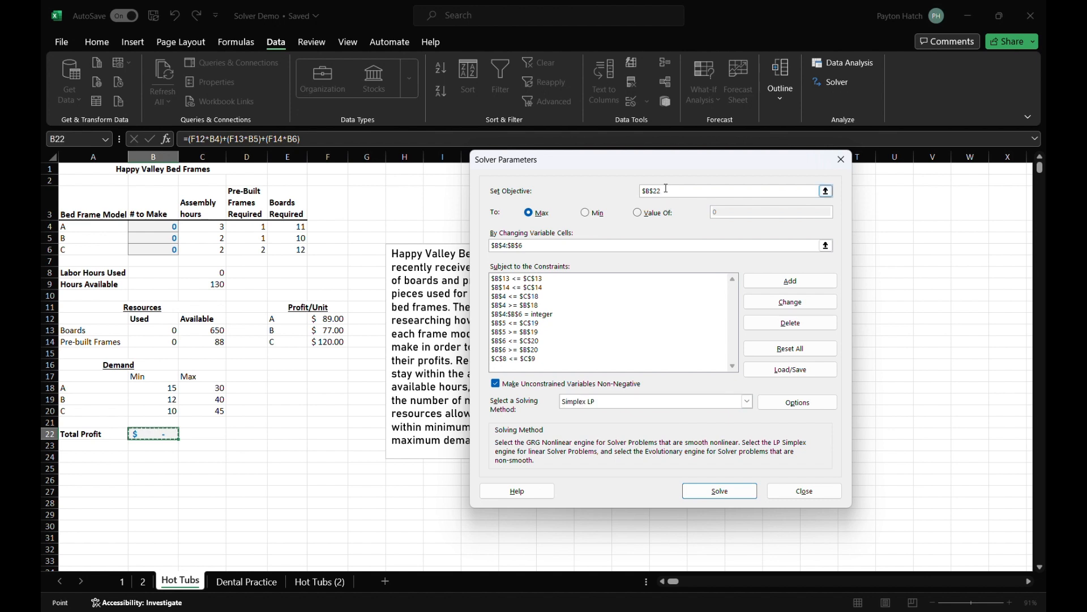
left_click(597, 246)
left_click(590, 288)
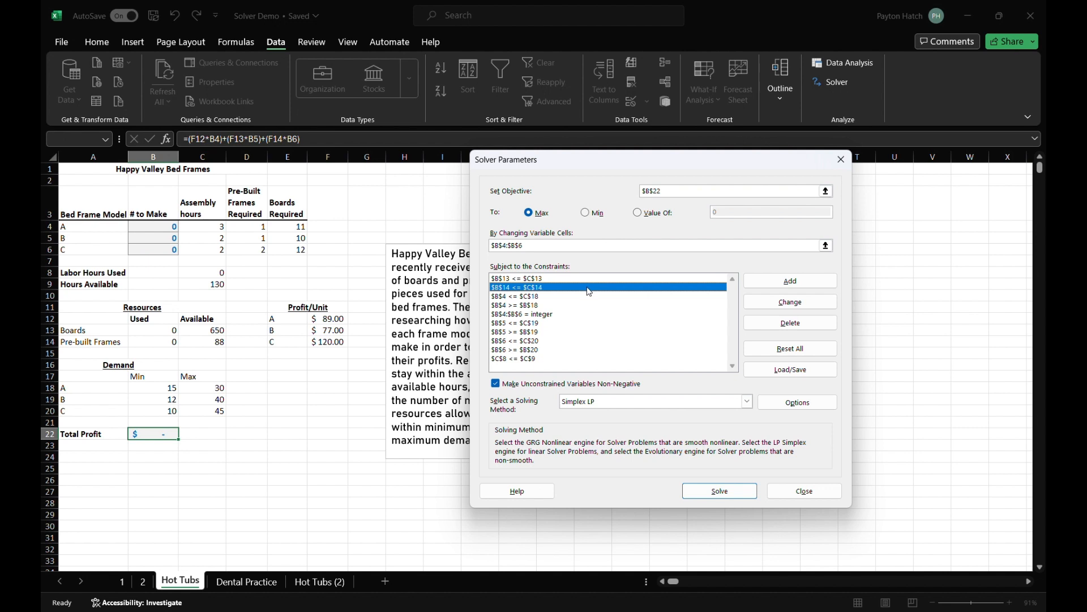
left_click(589, 280)
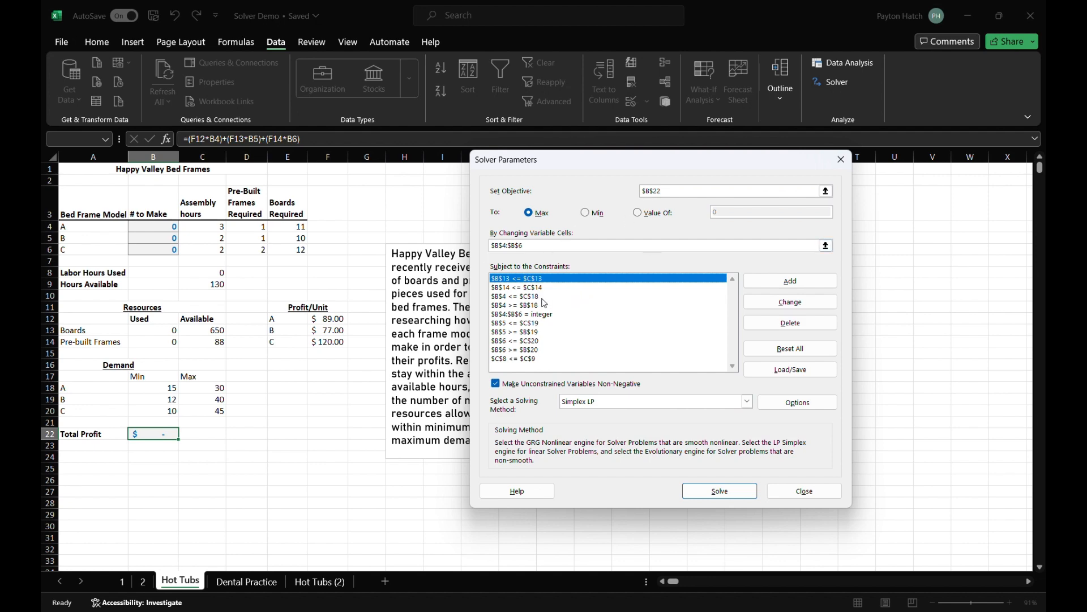
left_click(705, 492)
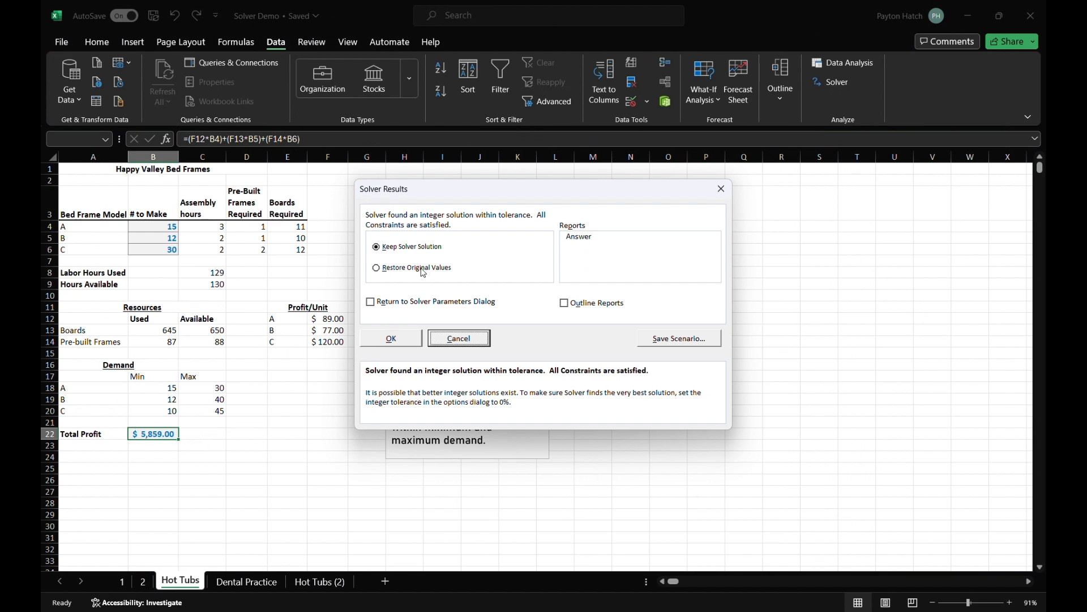
left_click(394, 338)
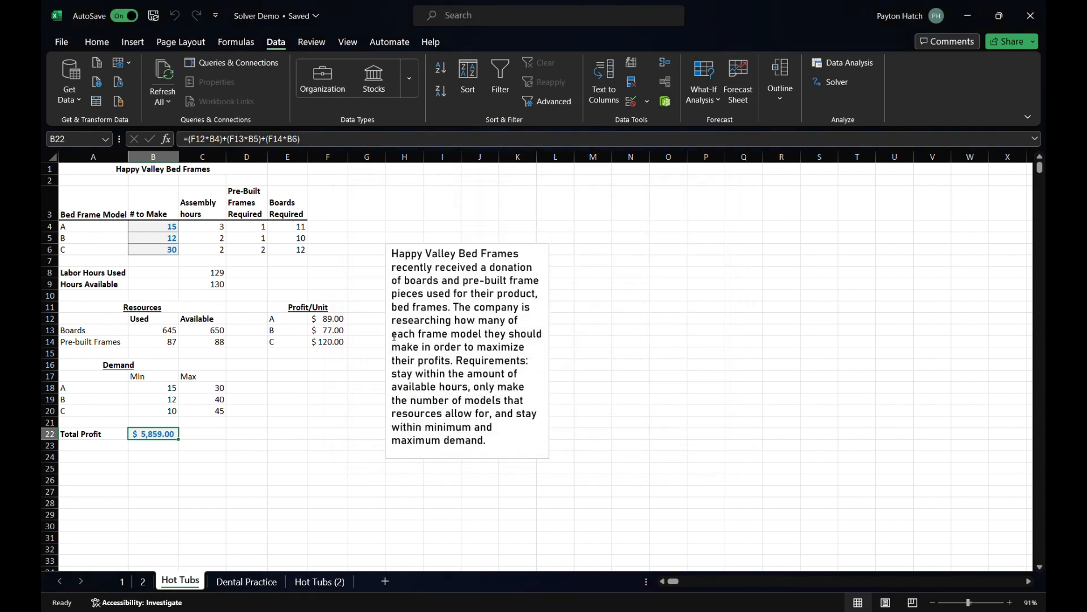